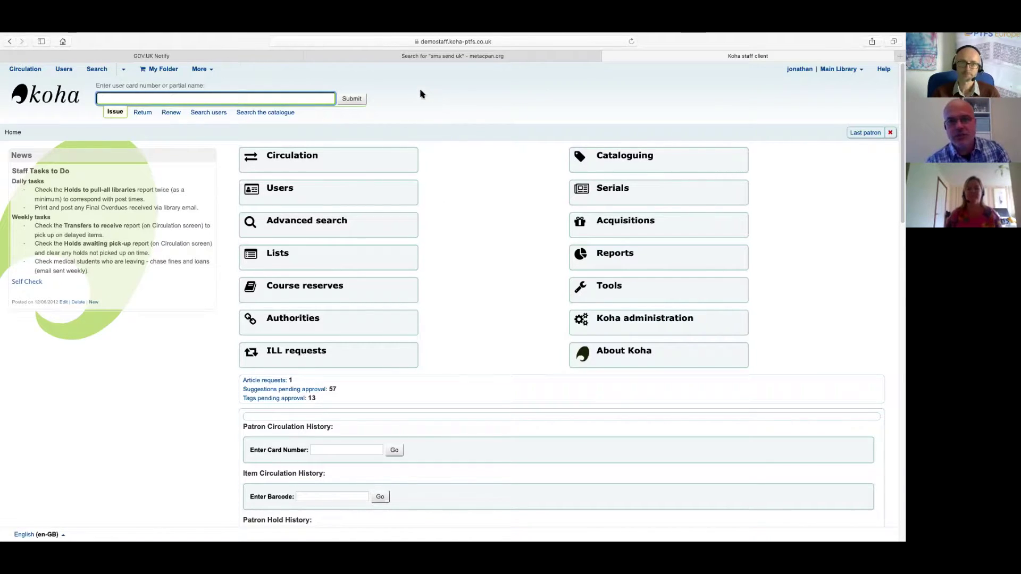
Switch to the MetaCPAN 'sms send uk' results and review the SMS::Send::UK::GovUkNotify entry.
click(403, 58)
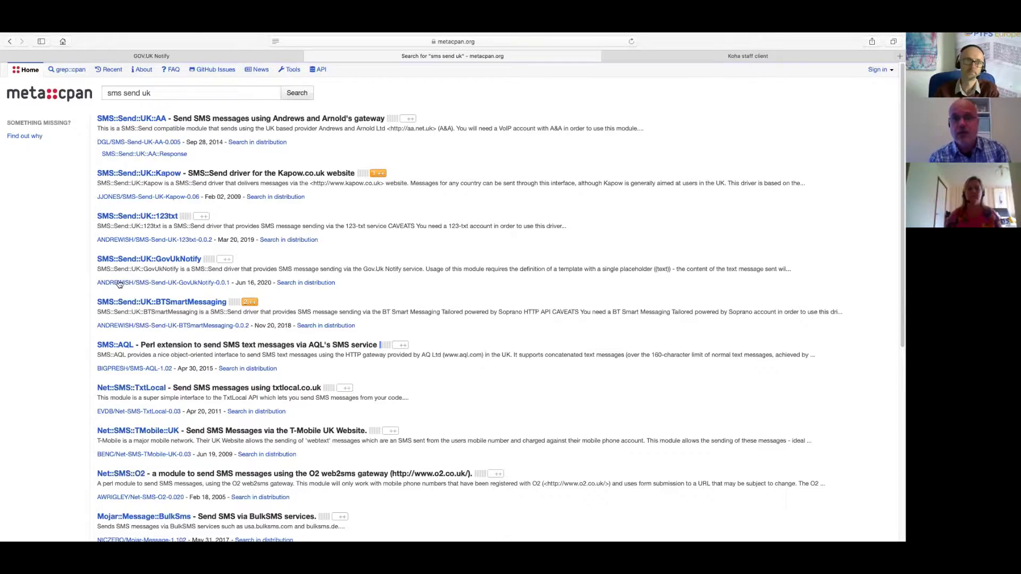
Bring up the GOV.UK Notify homepage and scroll through its features down to the text message pricing.
click(136, 57)
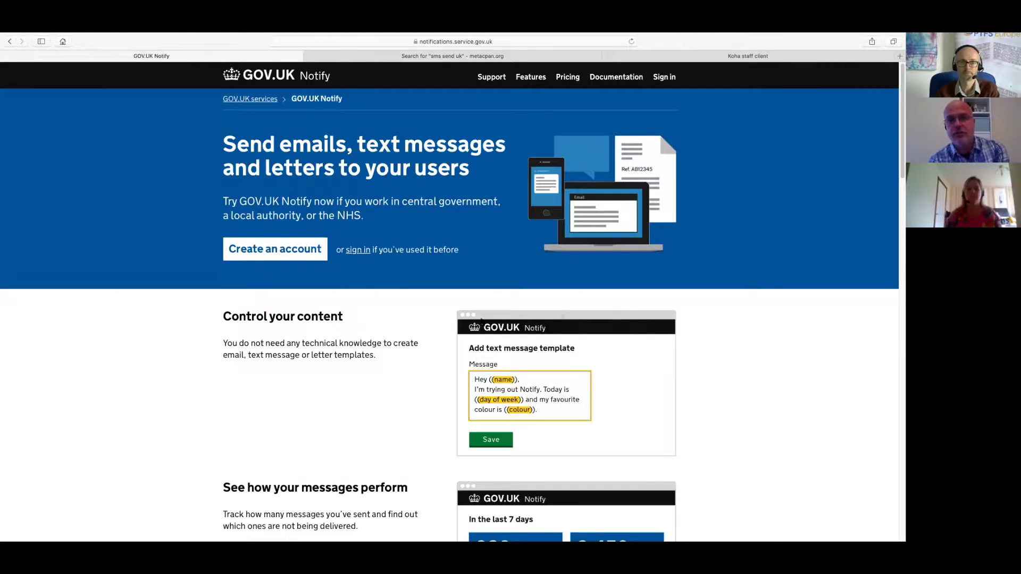
scroll(747, 272, down, 1)
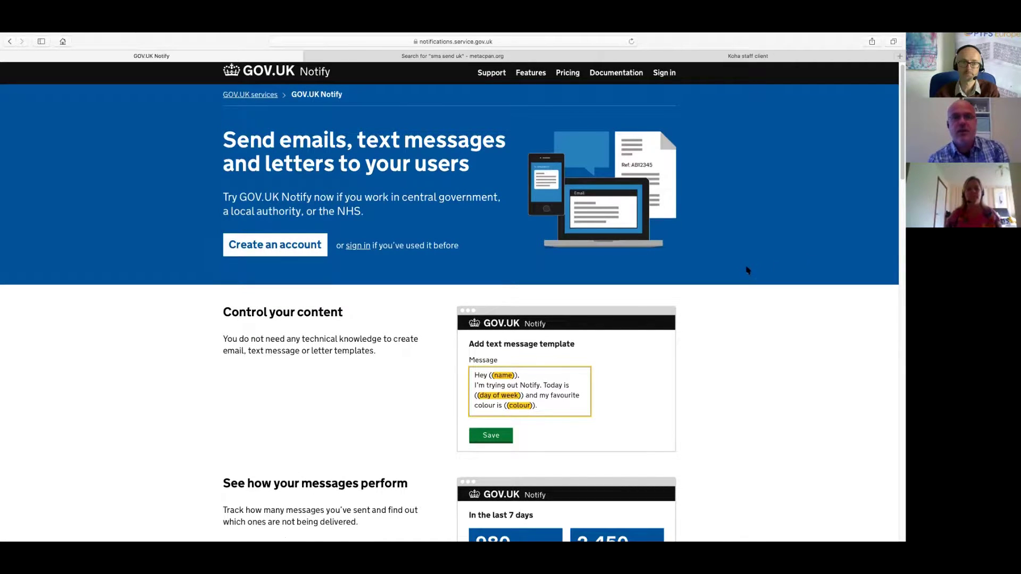
scroll(738, 272, up, 1)
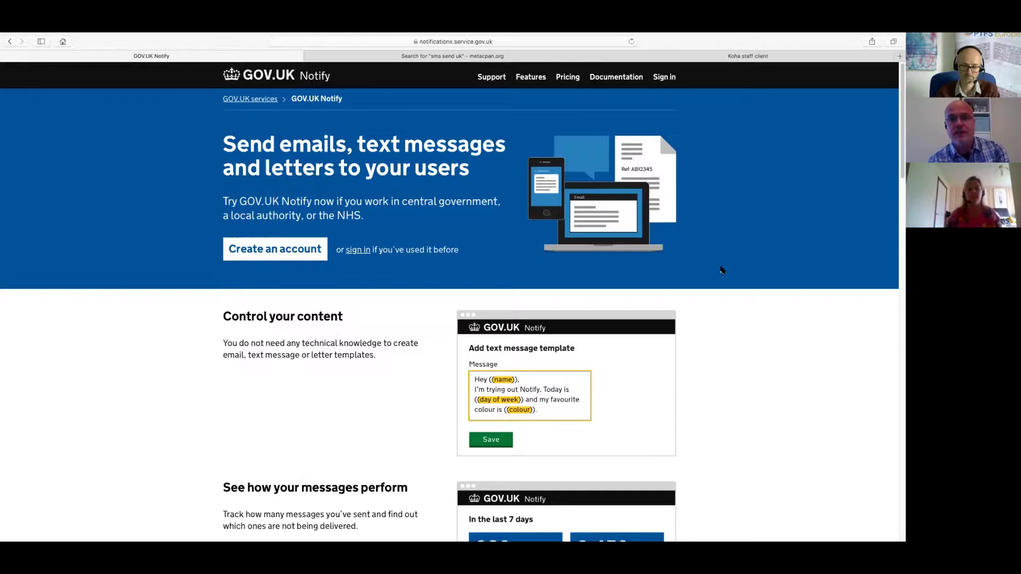
scroll(722, 271, down, 5)
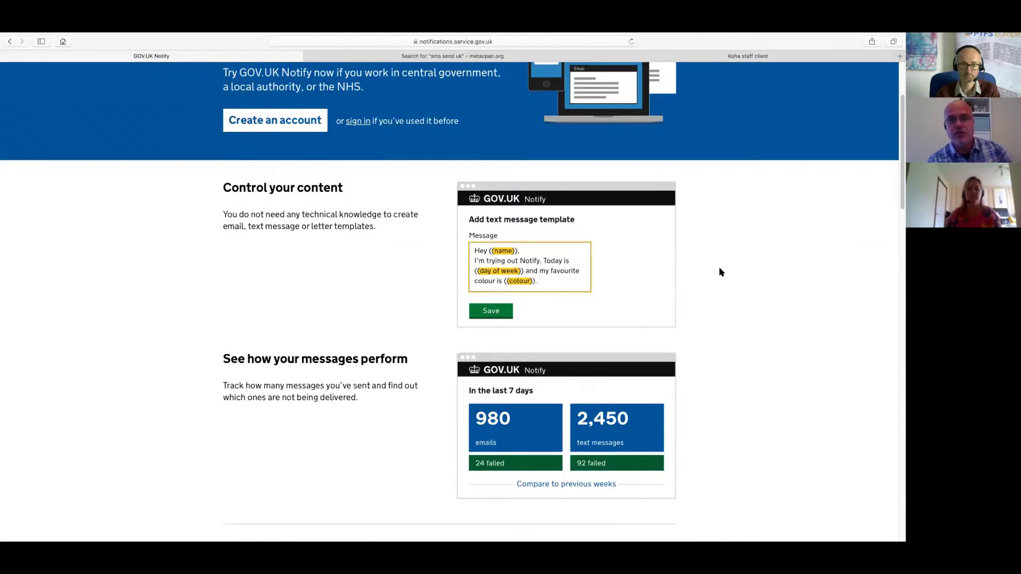
scroll(720, 272, down, 1)
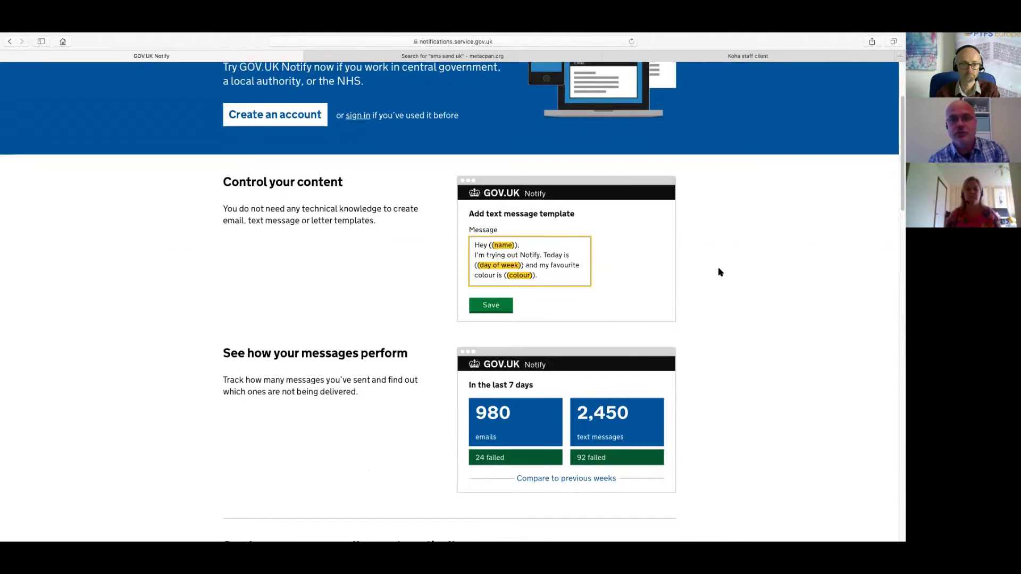
scroll(719, 271, down, 5)
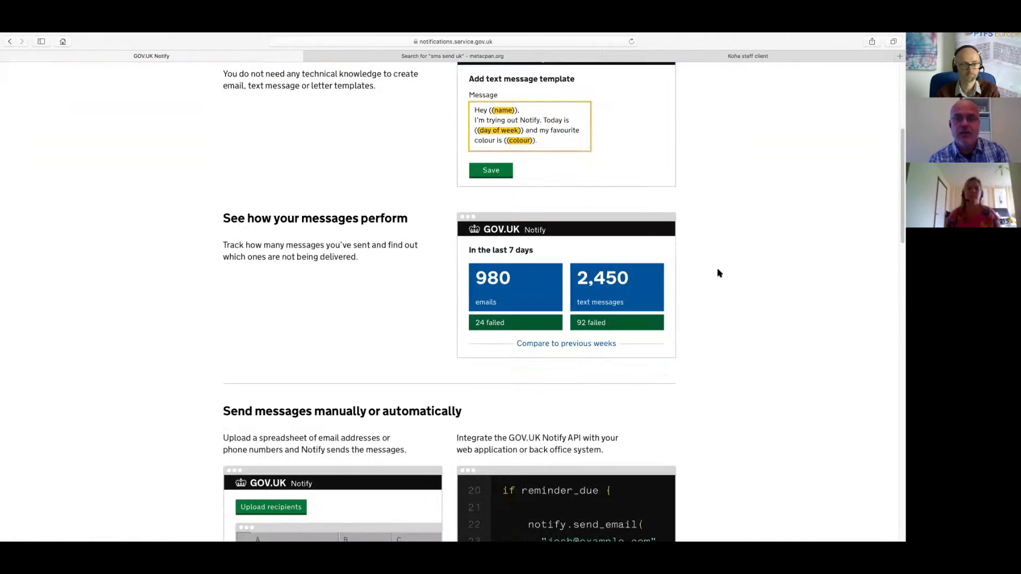
scroll(718, 273, down, 3)
scroll(718, 274, down, 4)
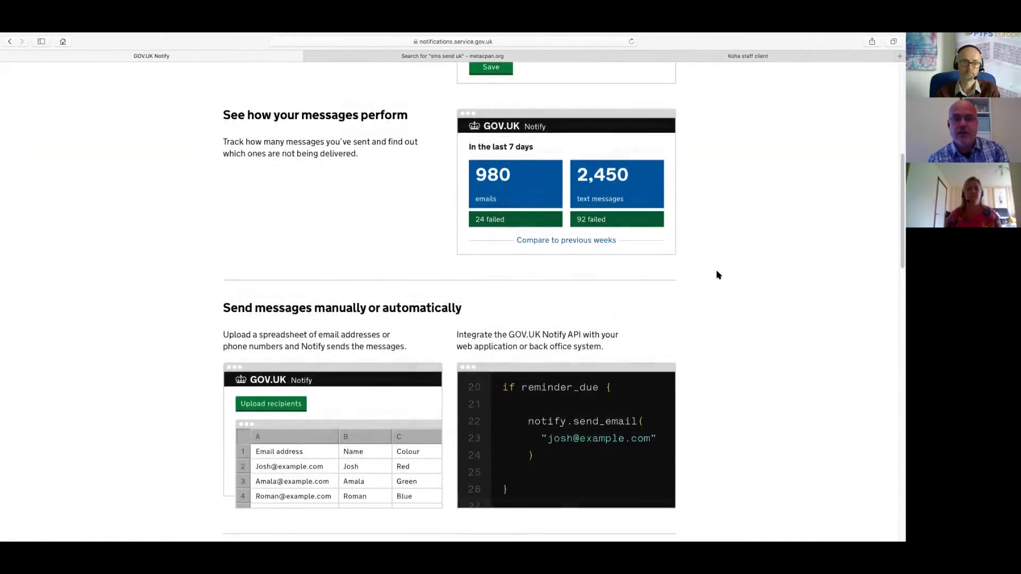
scroll(719, 275, down, 5)
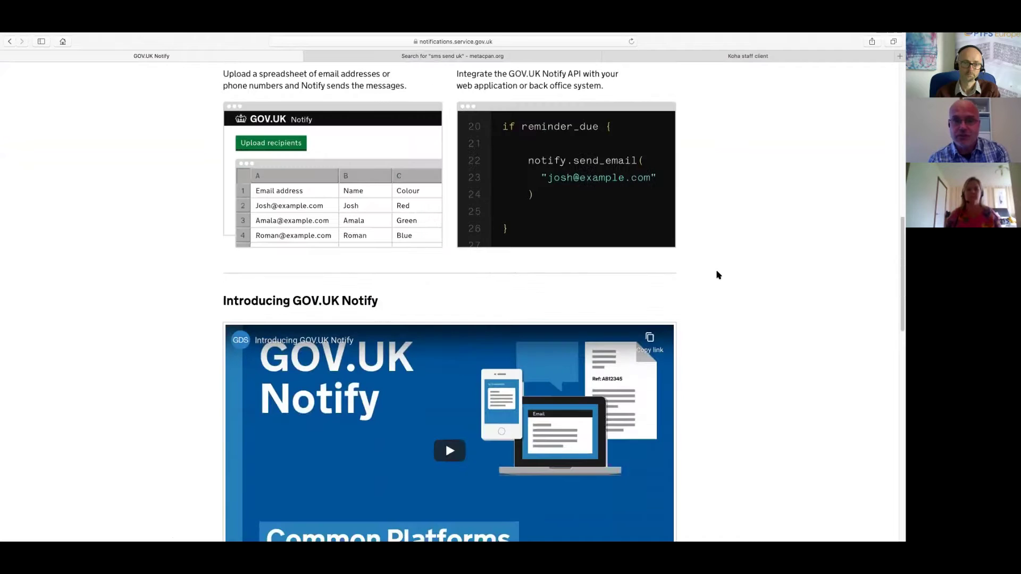
scroll(719, 275, down, 4)
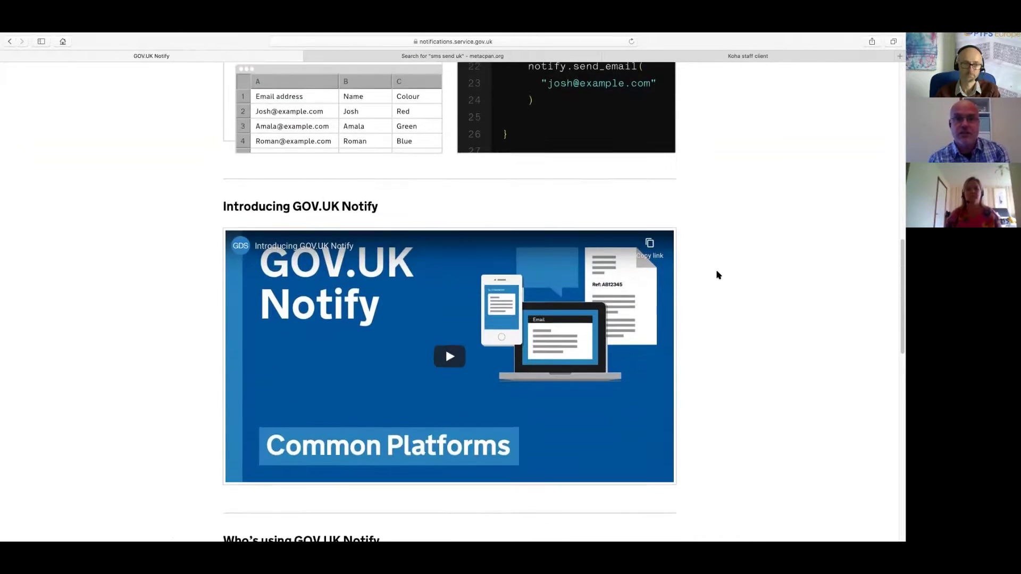
scroll(718, 275, down, 5)
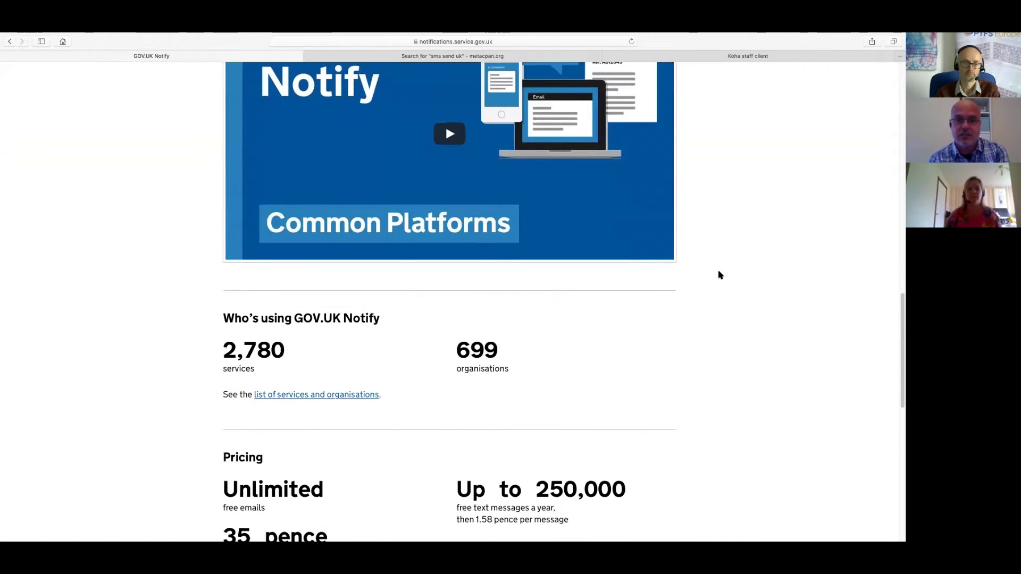
scroll(719, 275, down, 4)
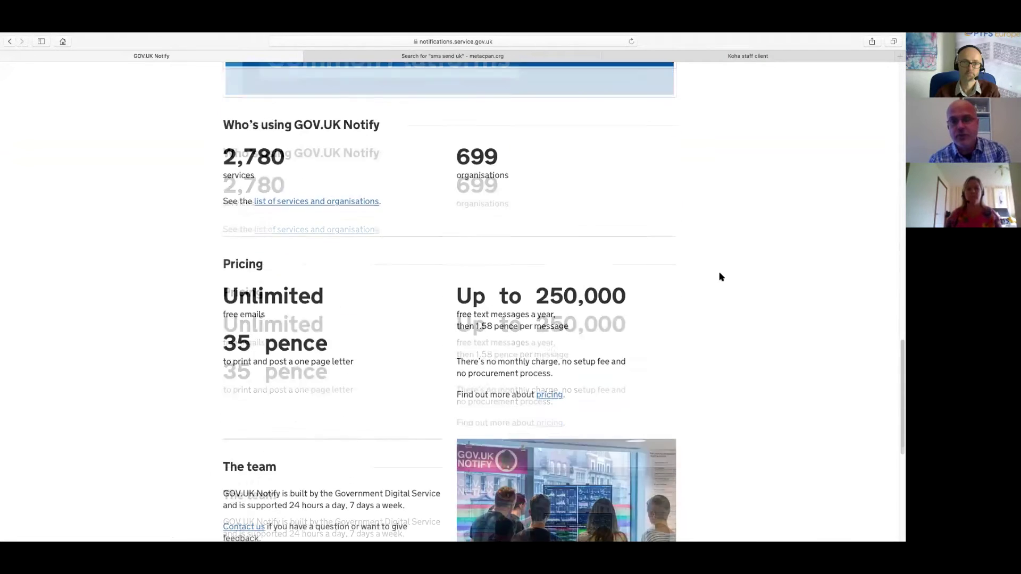
scroll(721, 276, down, 3)
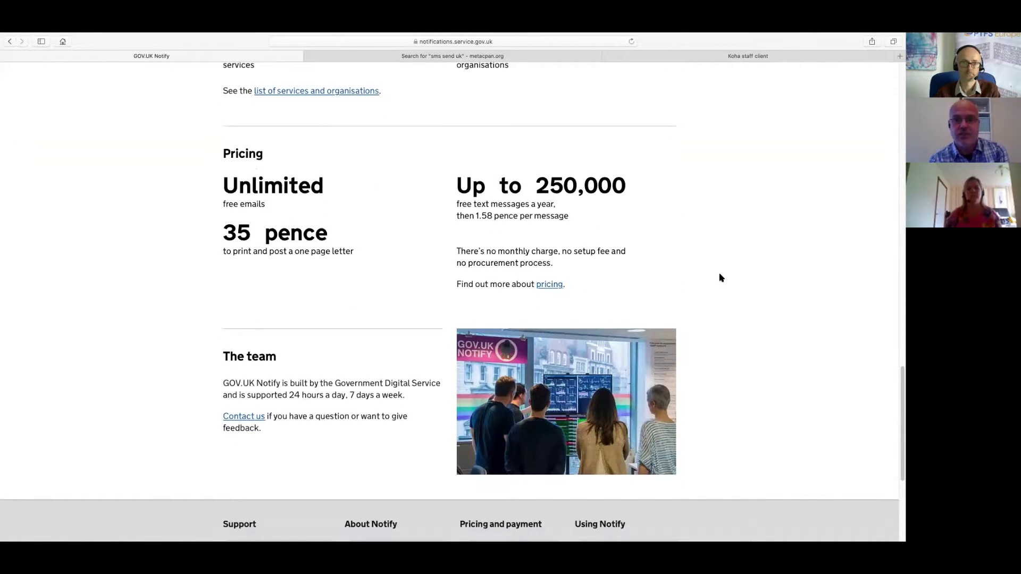
scroll(722, 277, down, 1)
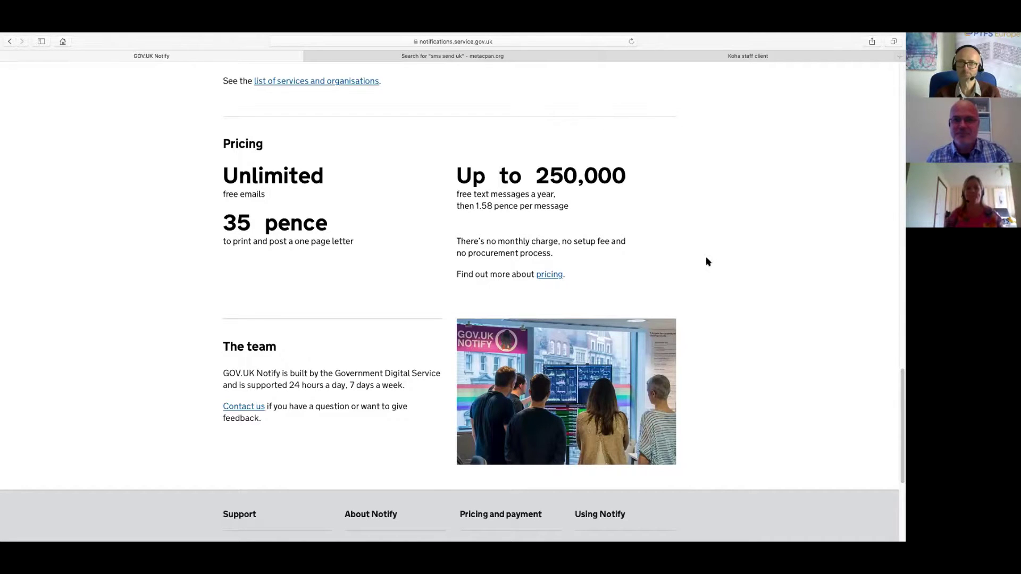
Scroll back up to the top of the GOV.UK Notify homepage.
scroll(707, 256, up, 2)
scroll(703, 257, up, 4)
scroll(703, 257, down, 2)
scroll(703, 257, up, 10)
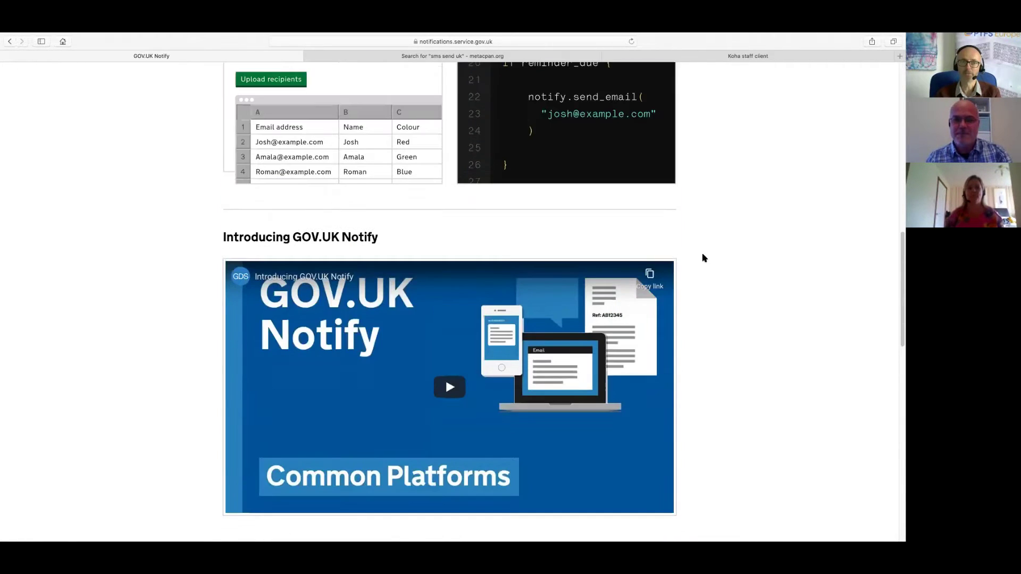
scroll(704, 258, up, 6)
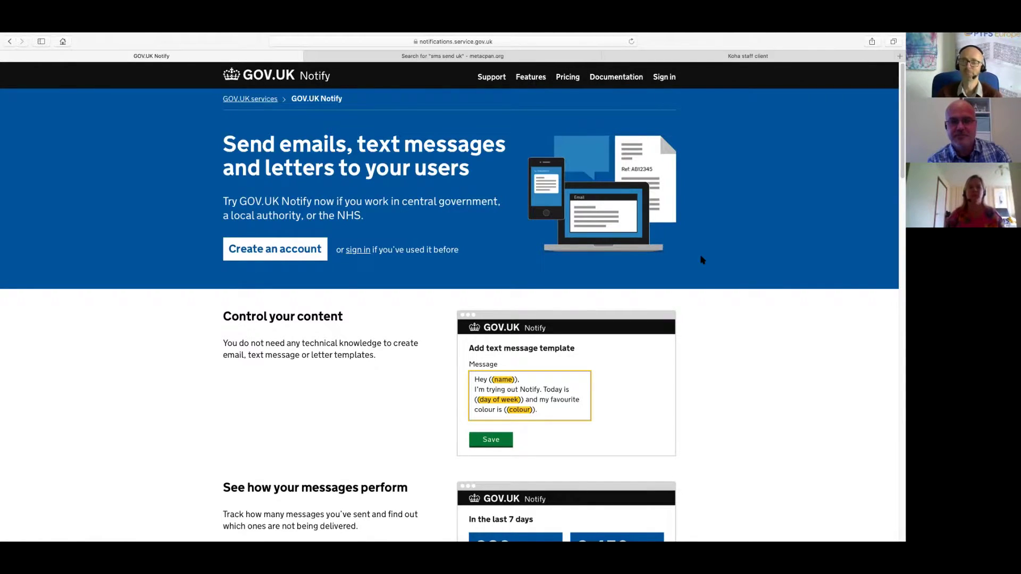
From the Koha home page, search the Administration system preferences for 'smssend'.
click(725, 57)
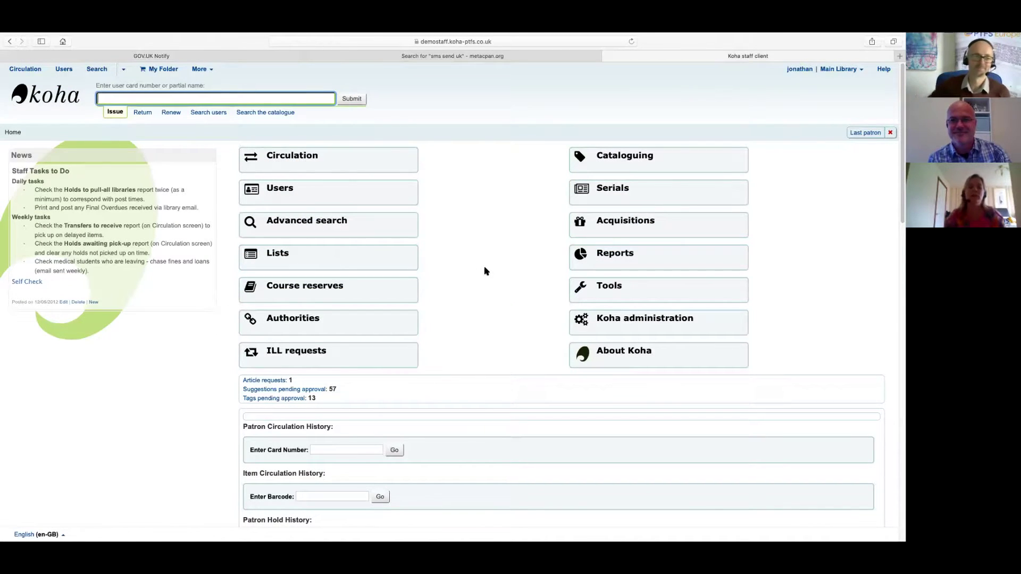
click(623, 321)
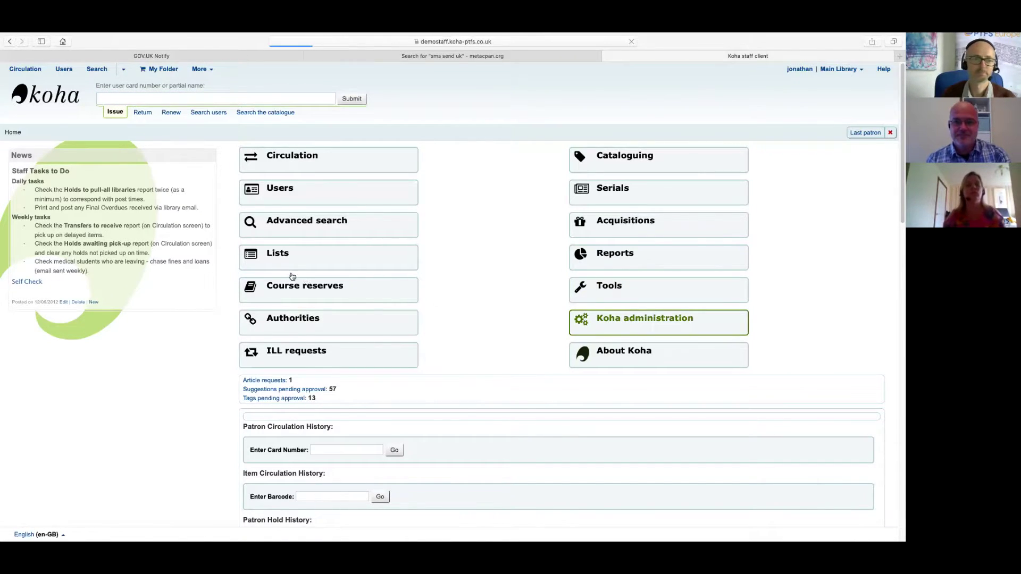
click(213, 214)
text(s)
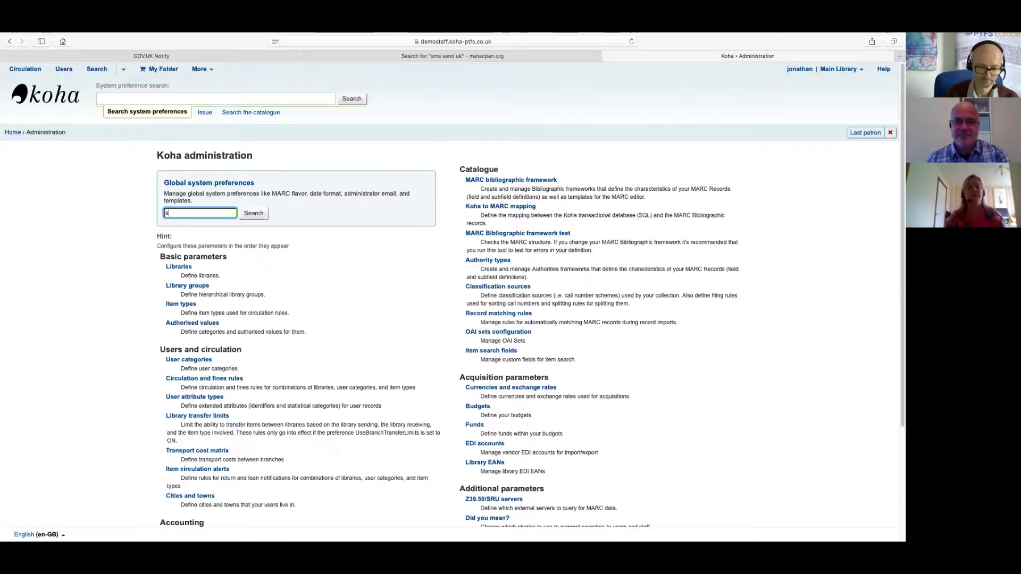
text(mssend)
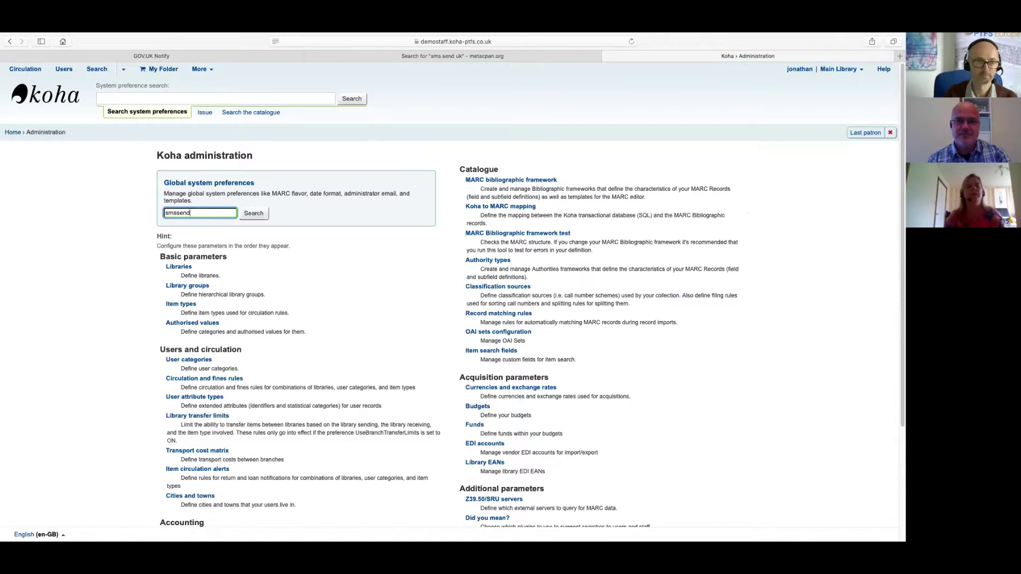
key(Return)
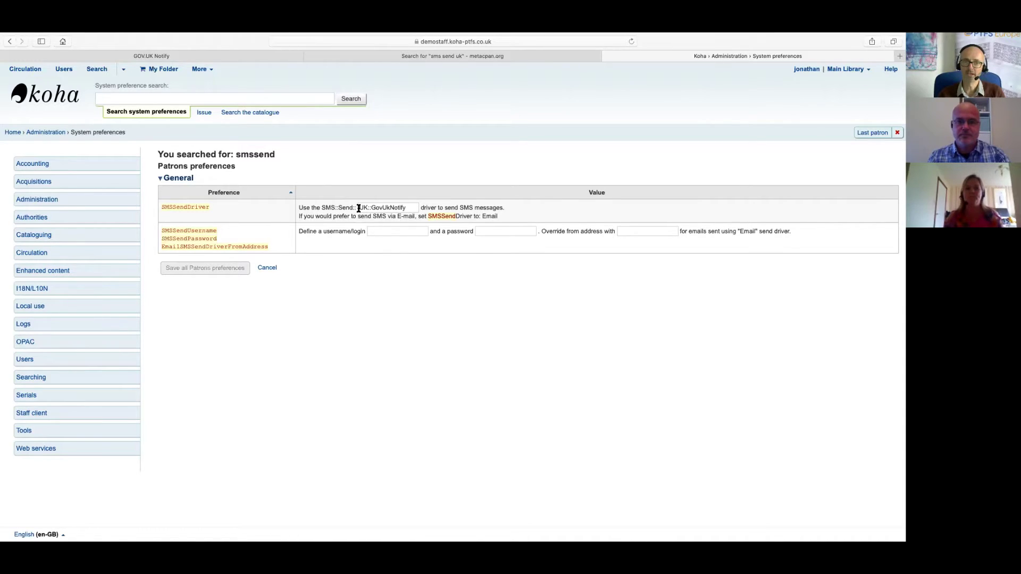
Set SMSSendDriver to UK::GovUkNotify, checking it against the MetaCPAN UK SMS driver results.
click(410, 207)
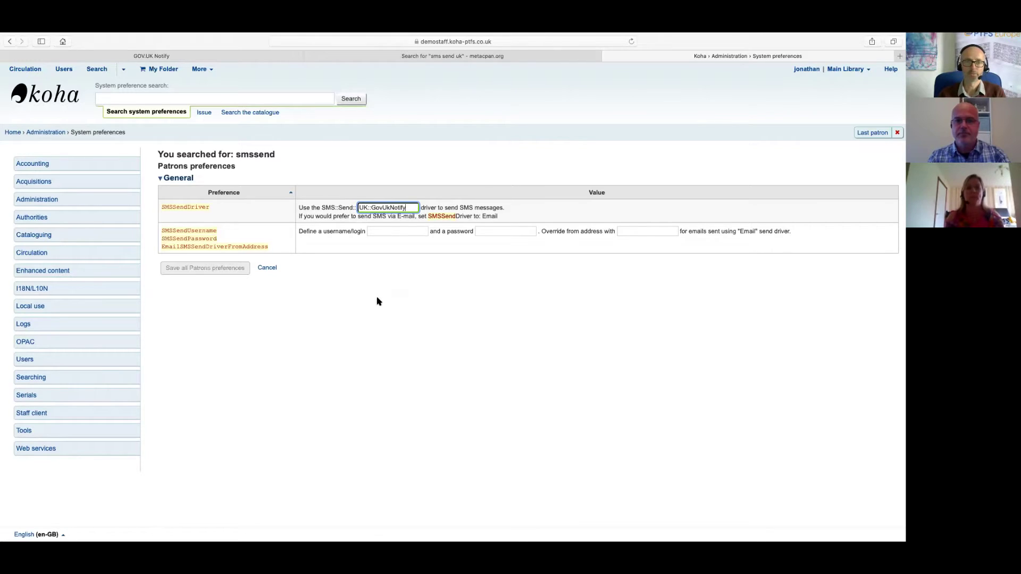
click(399, 59)
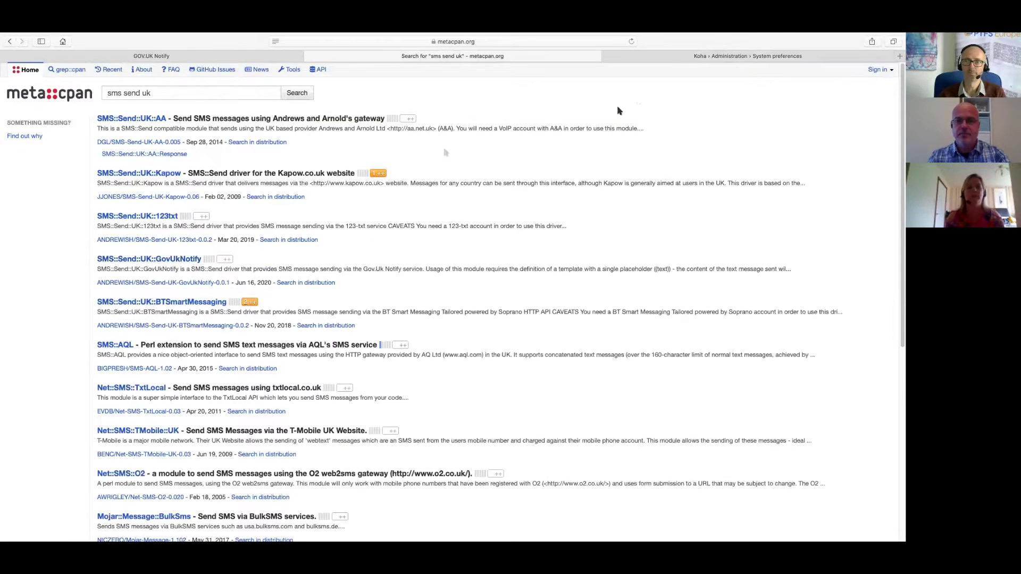
click(659, 57)
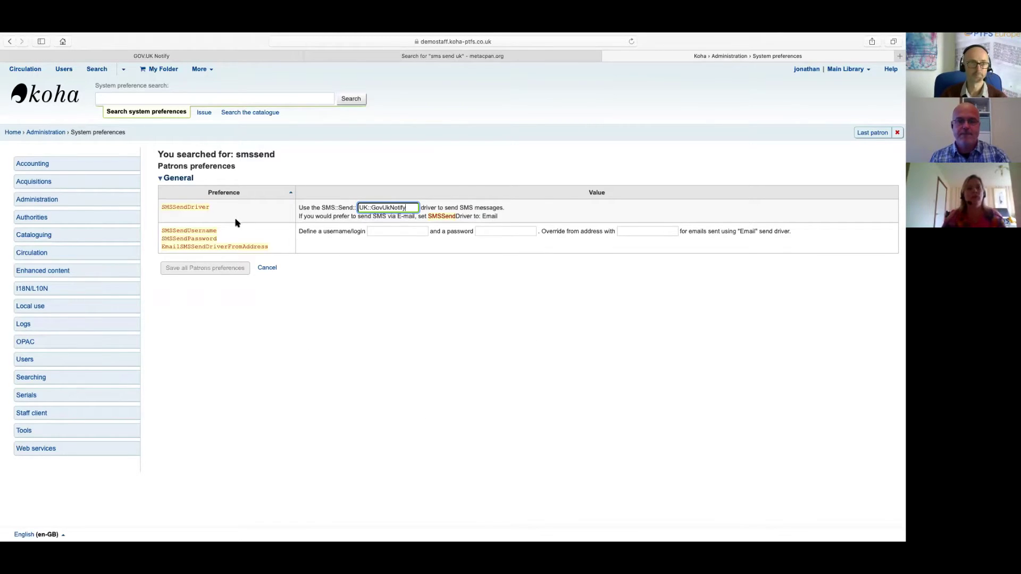
Search for patron 'fb1' and review their SMS number and SMS messaging preferences.
click(64, 70)
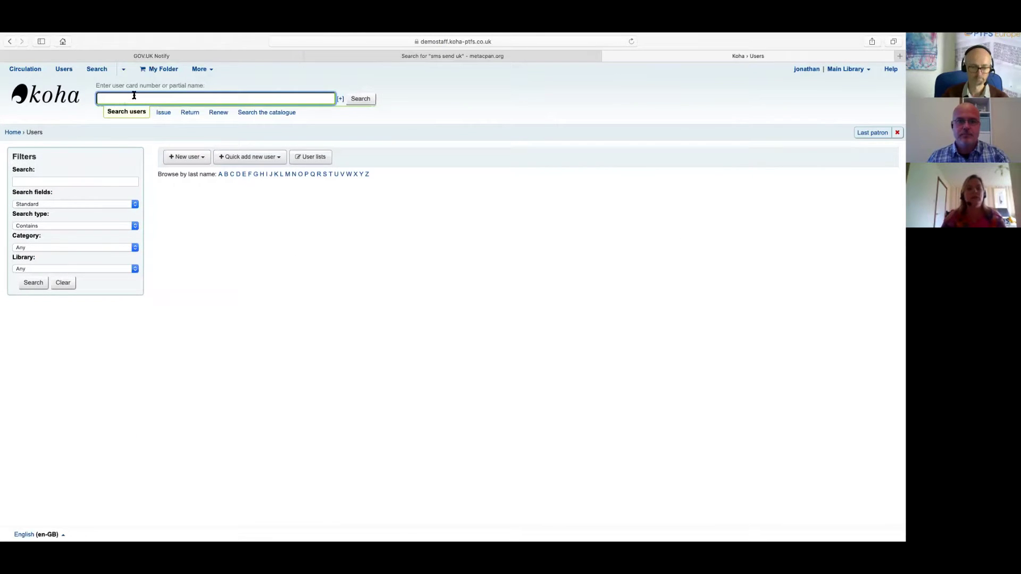
text(fb1)
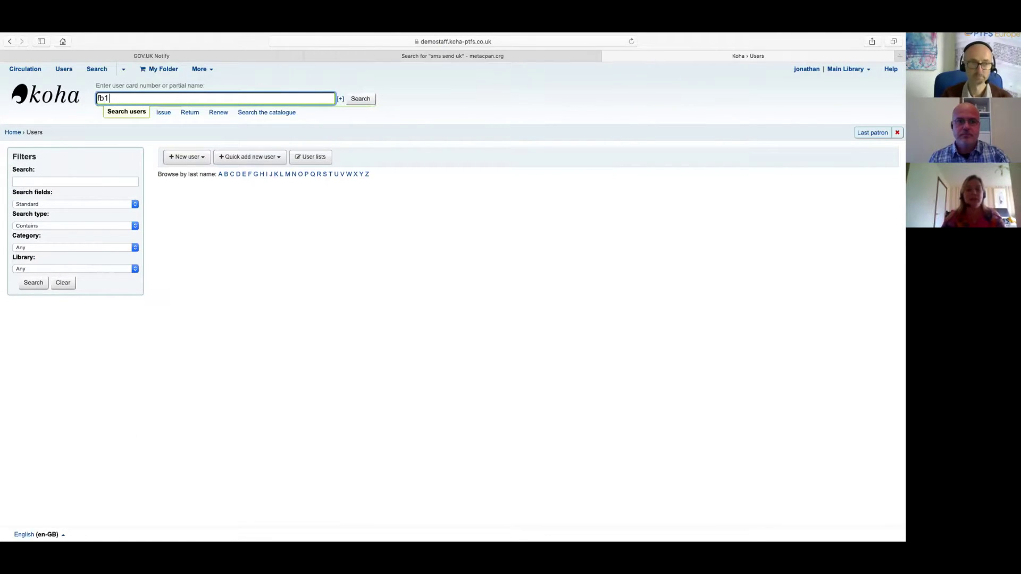
key(Return)
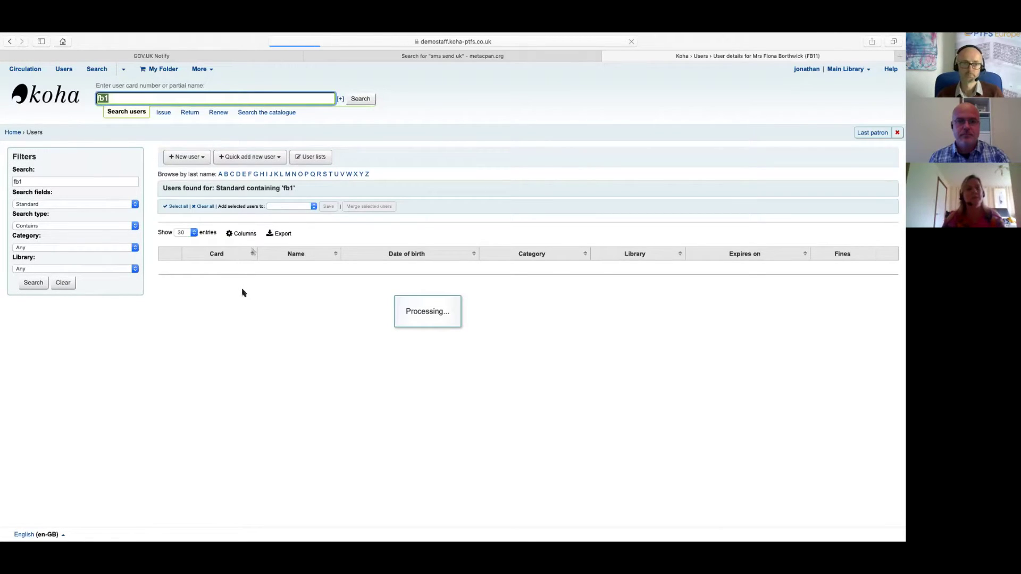
scroll(296, 290, down, 5)
scroll(299, 292, down, 3)
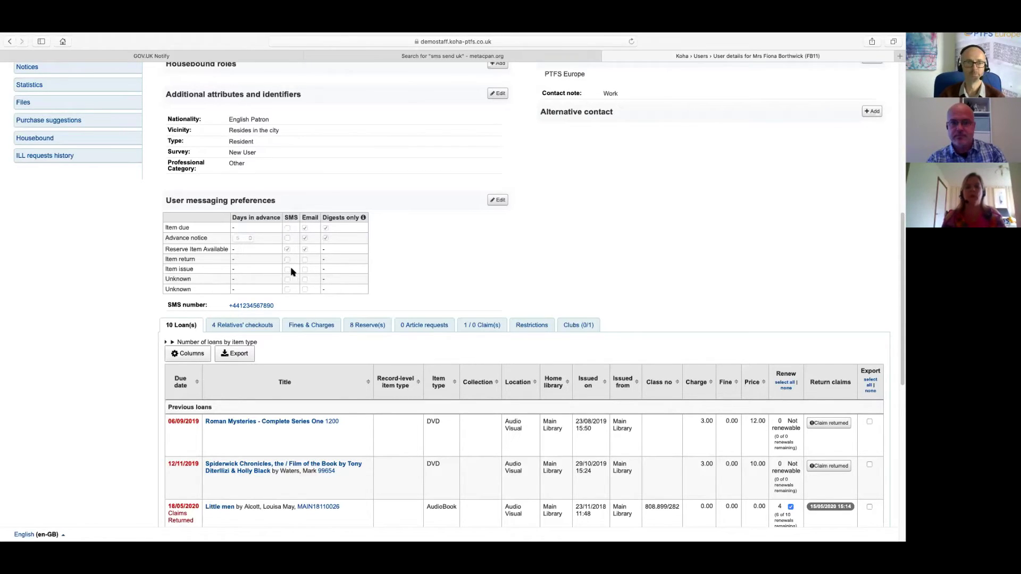
scroll(375, 298, up, 1)
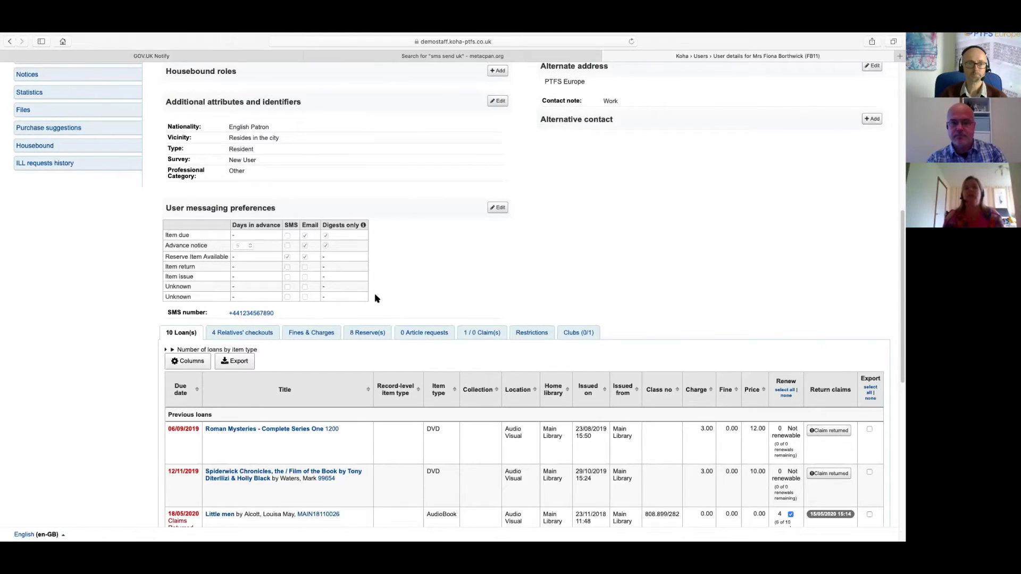
scroll(376, 298, up, 10)
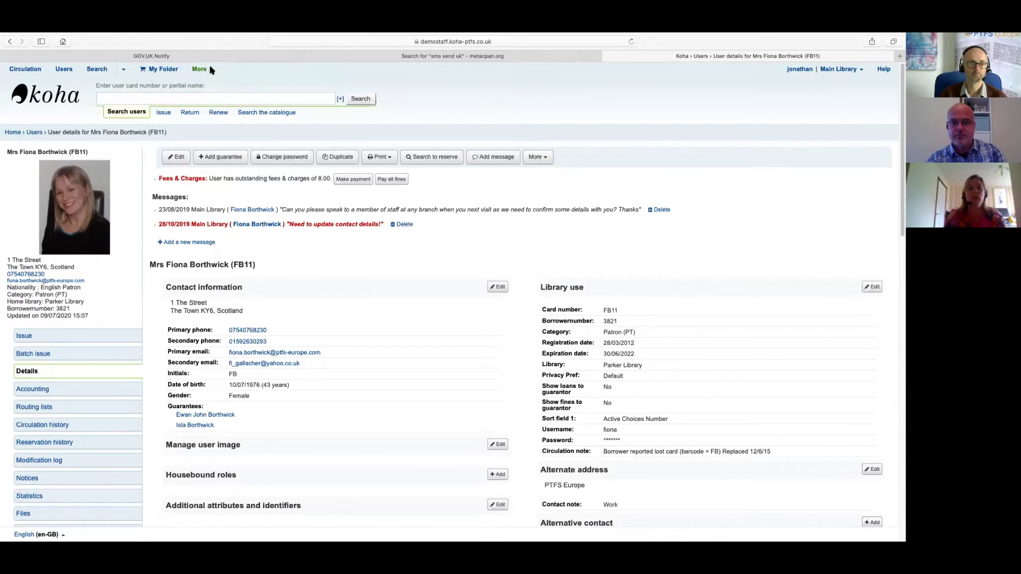
Review the Overdue notice/status triggers under Tools, where Staff patrons get email, print and SMS notices.
click(210, 69)
click(168, 186)
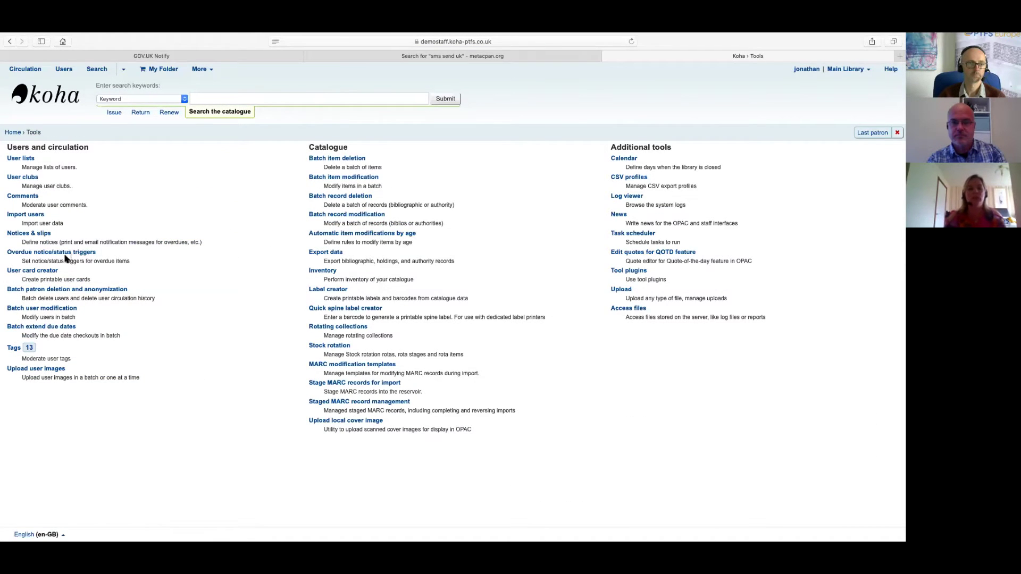
click(66, 253)
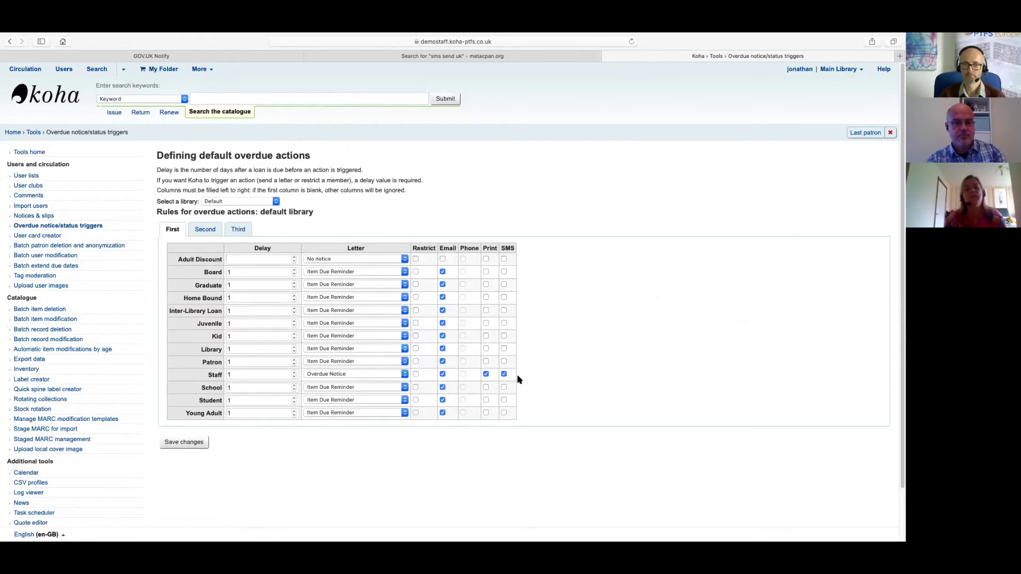
scroll(520, 375, down, 1)
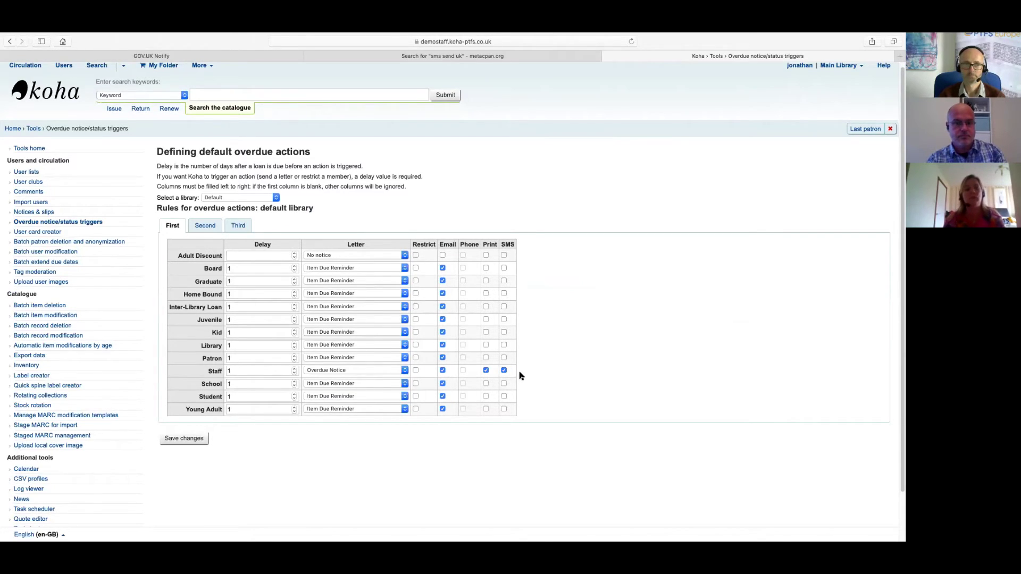
click(28, 213)
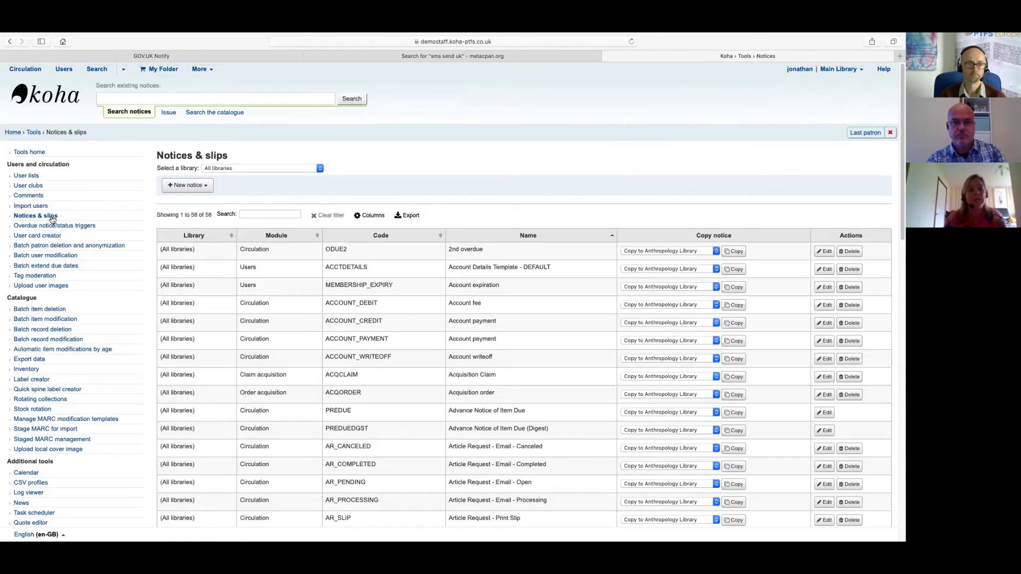
Filter notices for 'odue', edit the All libraries ODUE Overdue Notice, and show its SMS template.
click(257, 213)
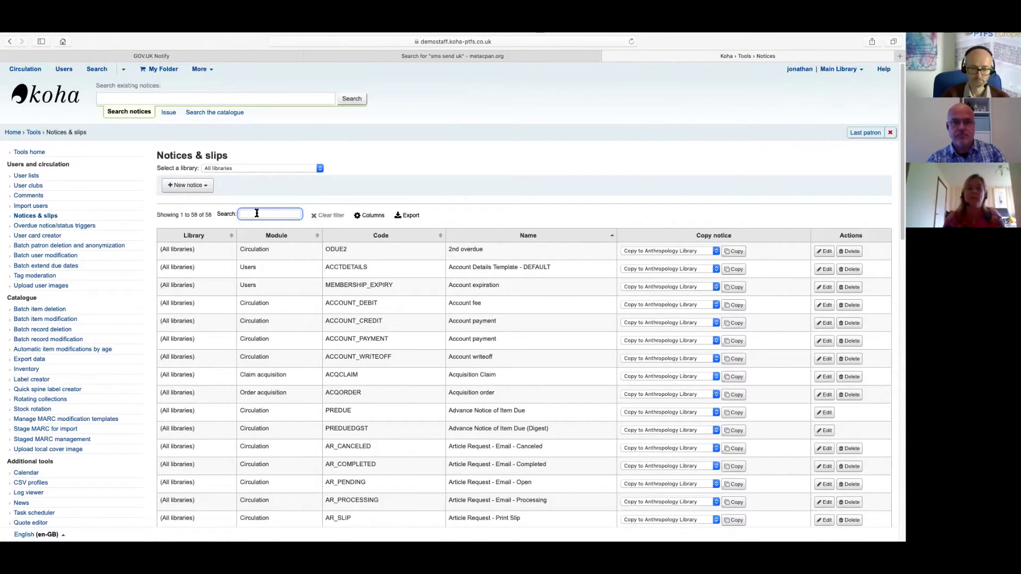
text(odue)
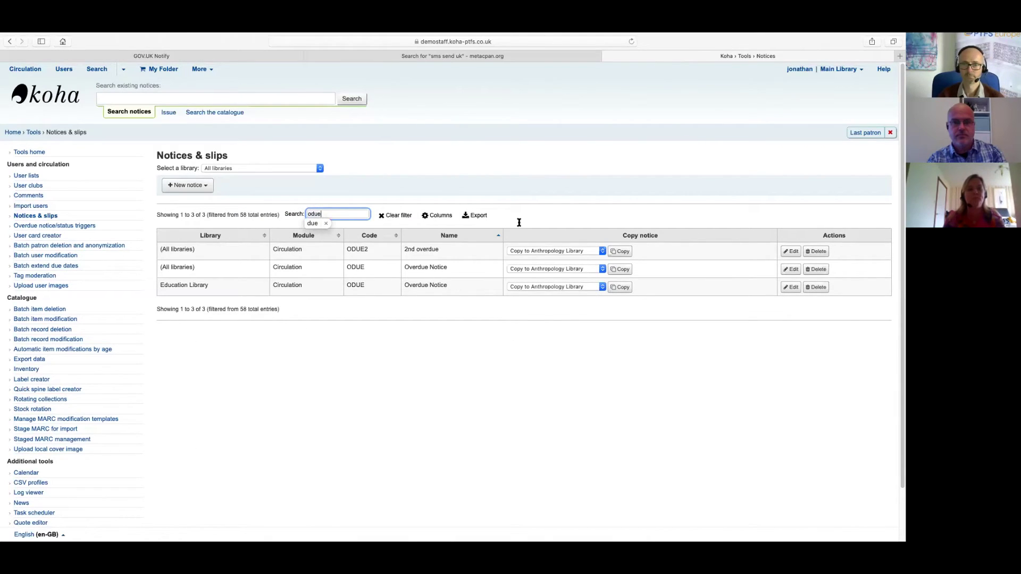
key(Down)
key(Return)
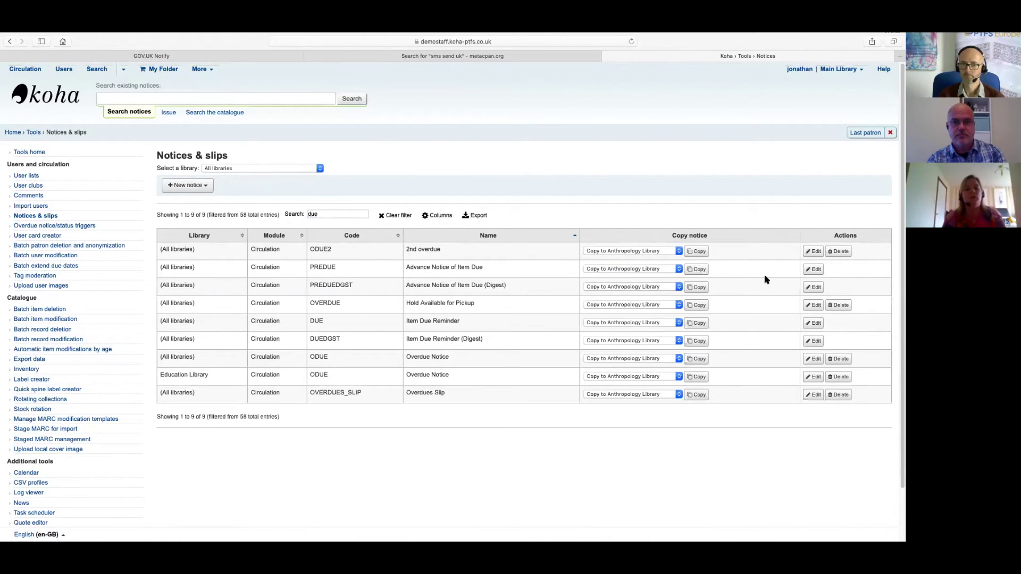
click(328, 213)
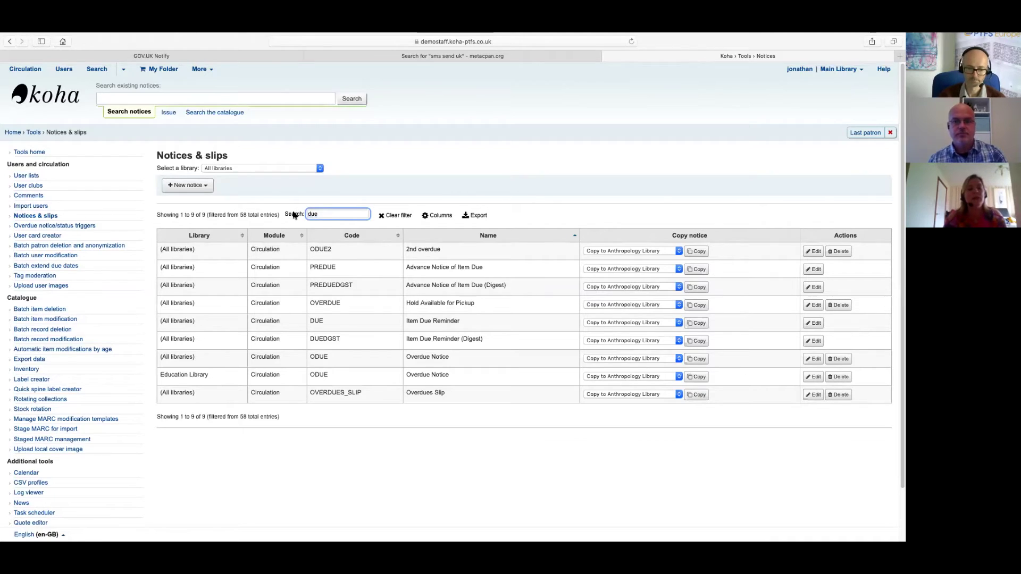
click(294, 214)
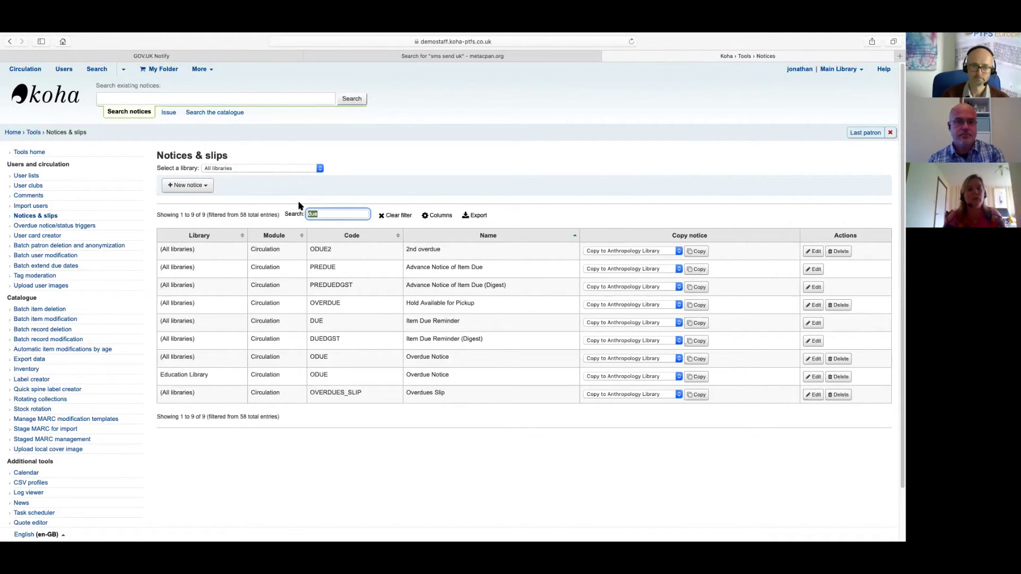
text(odue)
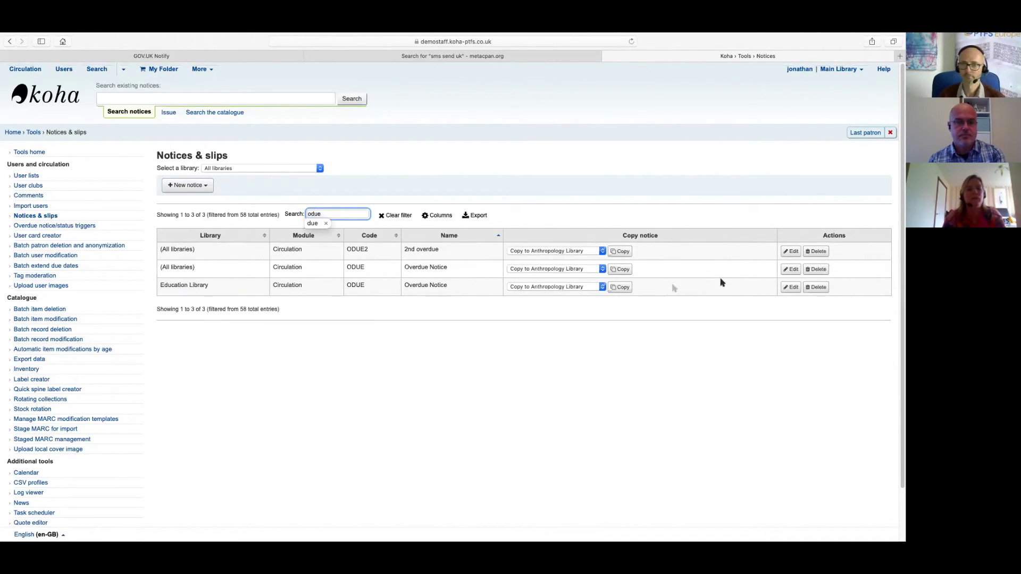
key(super+z)
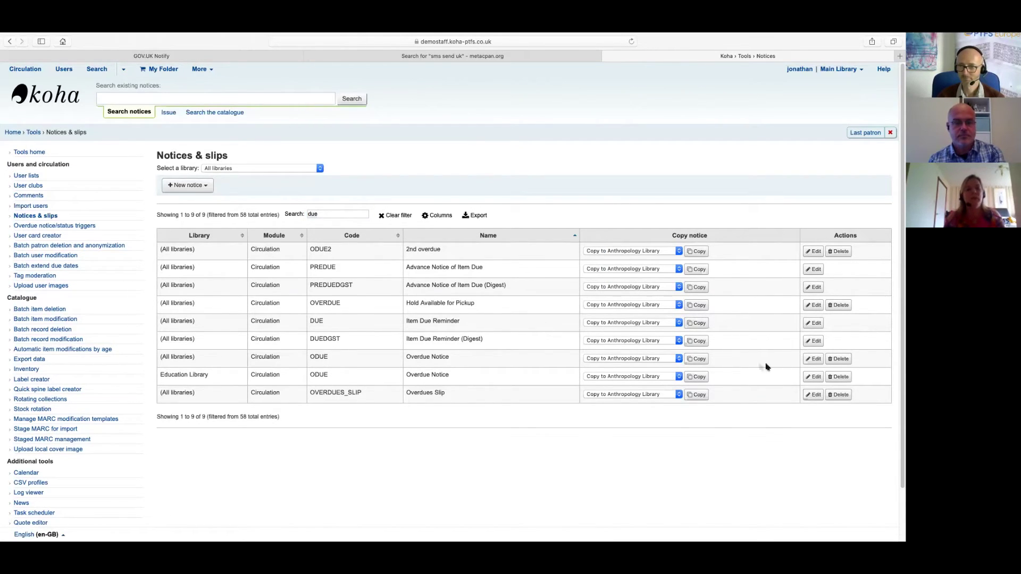
click(813, 359)
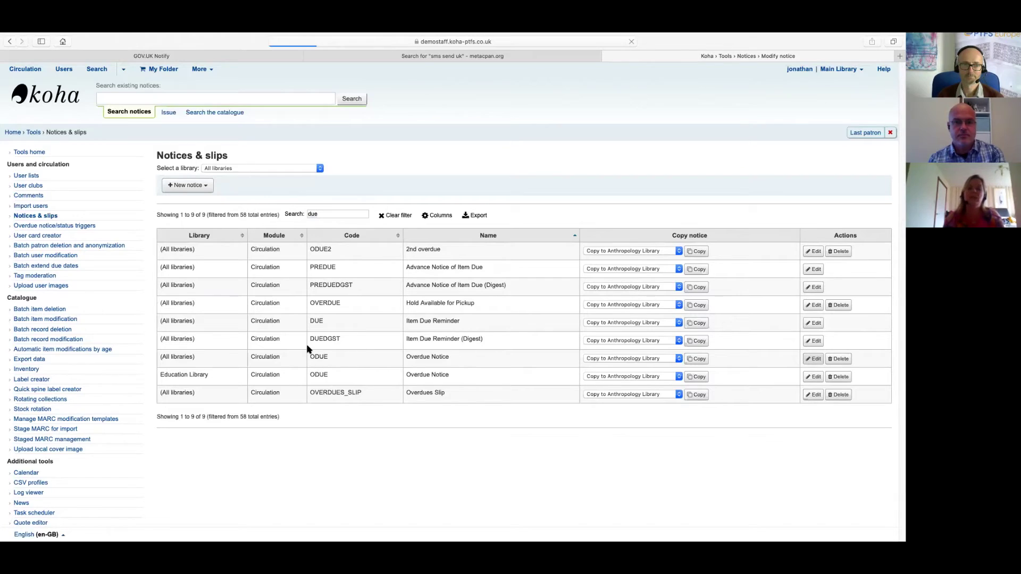
click(168, 301)
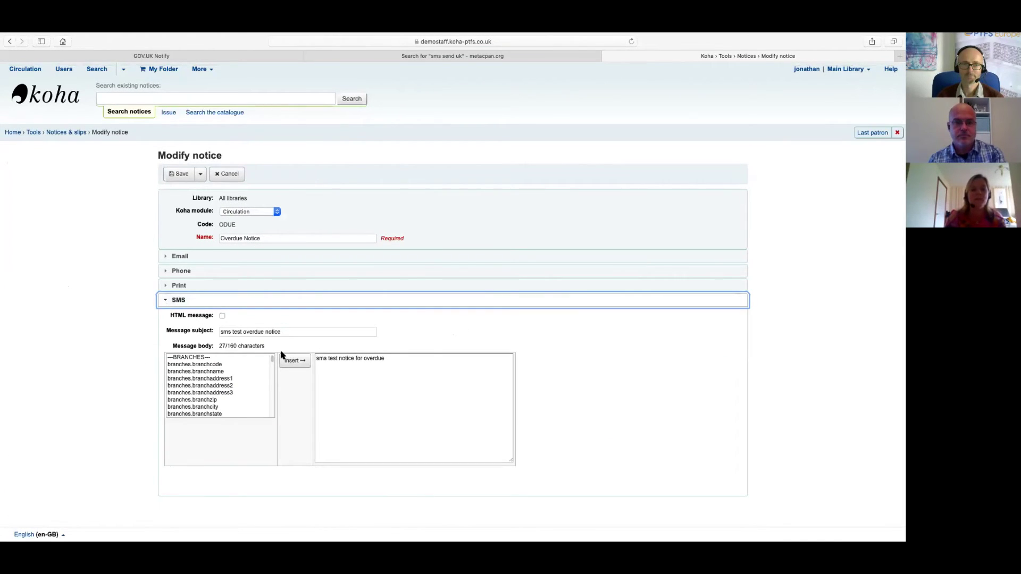